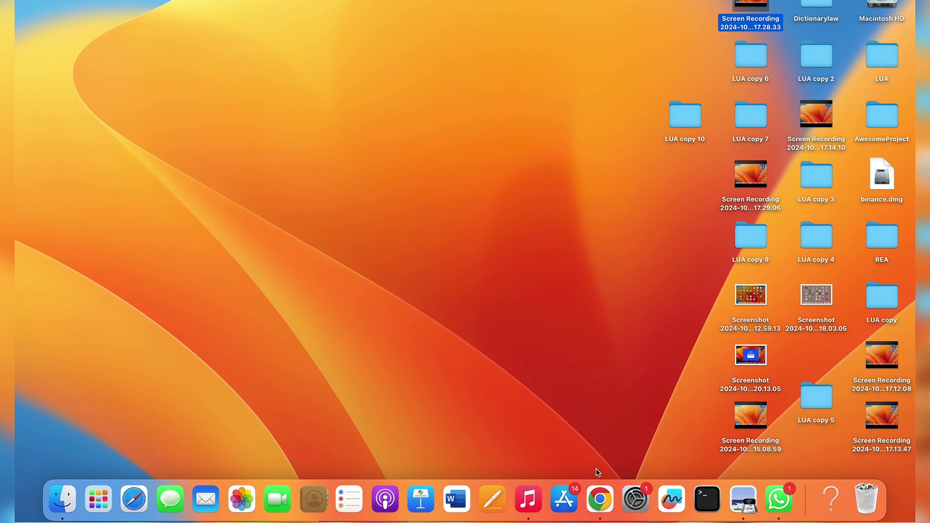
- Bring Chrome to the front and run a Google search for 'vs code'
click(603, 499)
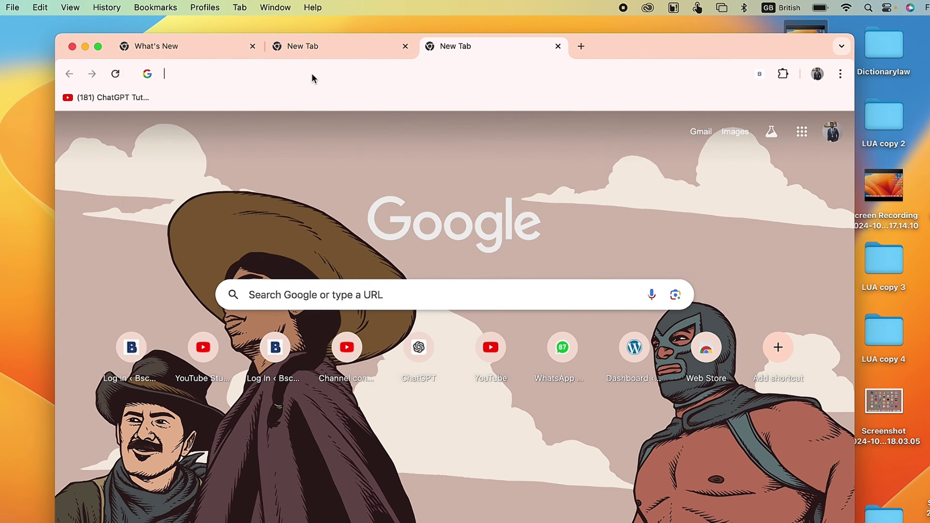
click(346, 57)
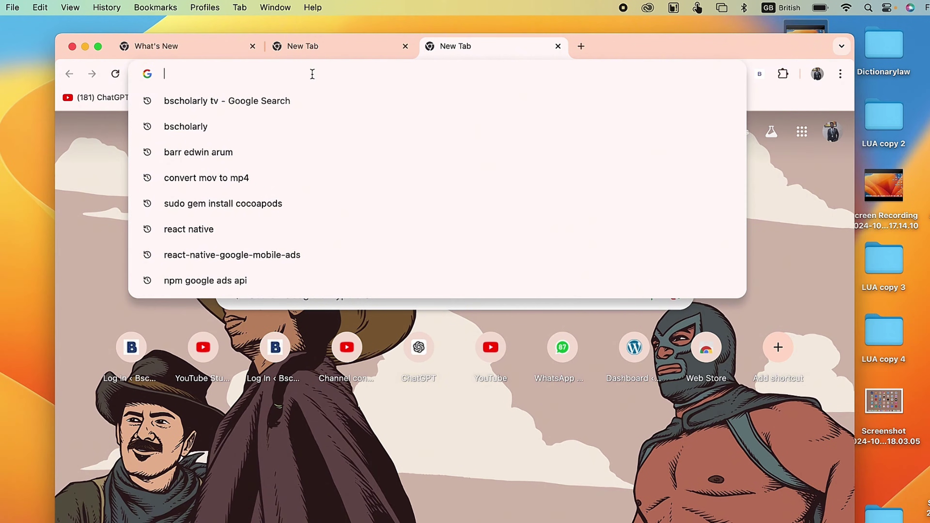
text(v)
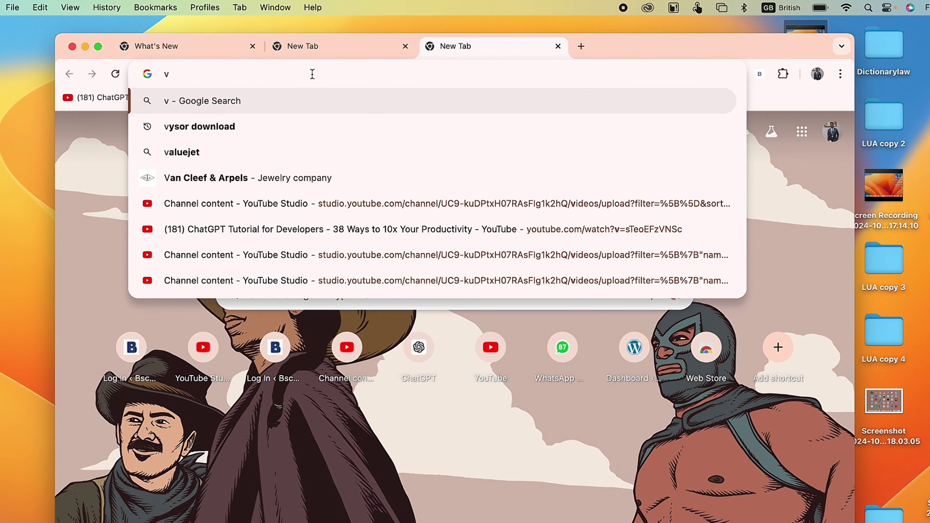
text(s c)
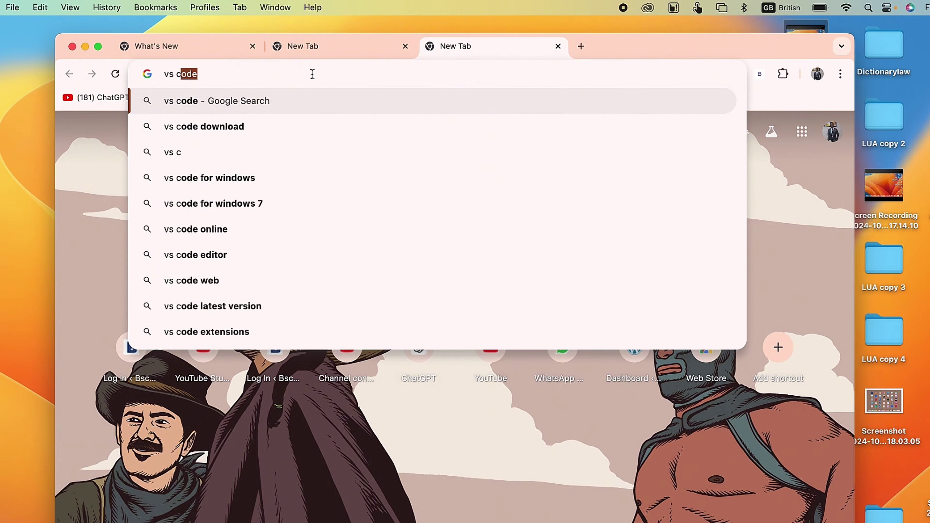
text(ode)
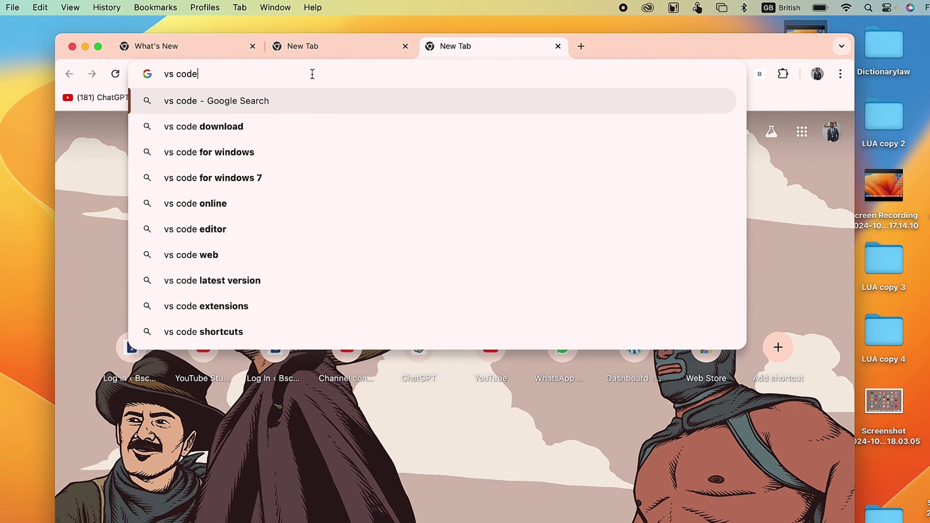
key(Return)
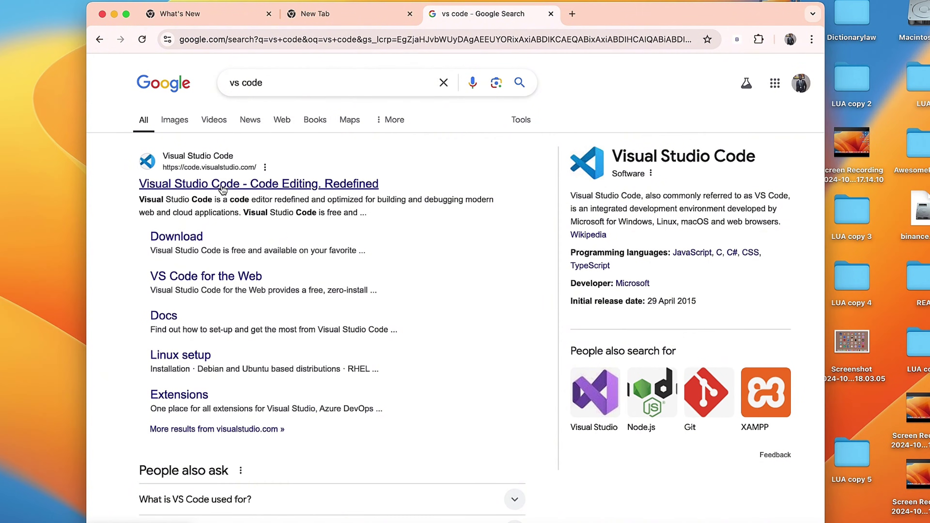
- Download the Mac build from code.visualstudio.com and open VSCode-darwin-universal.zip to extract it
click(203, 183)
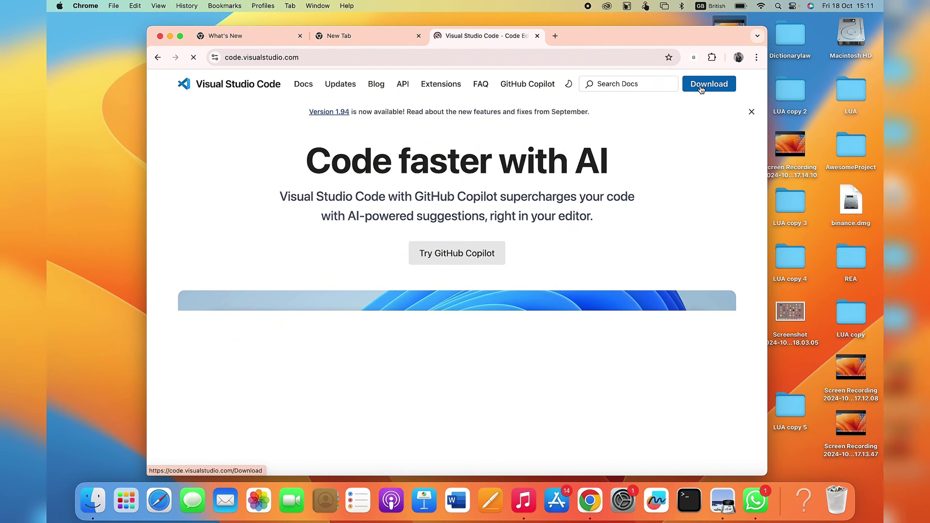
click(700, 90)
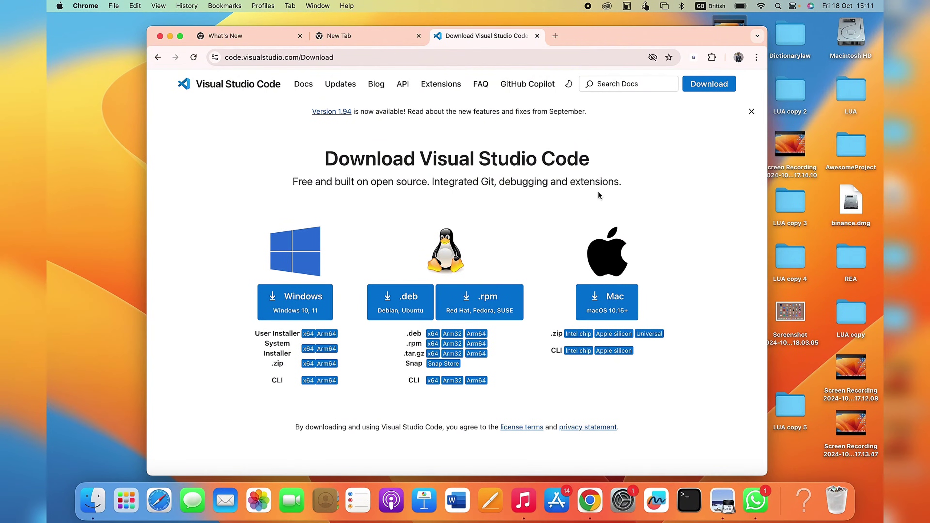
click(604, 308)
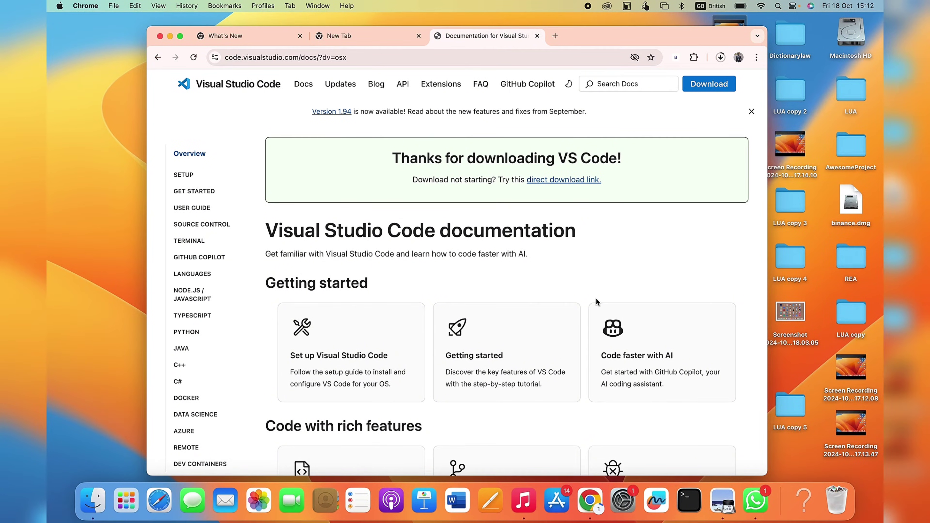
click(721, 58)
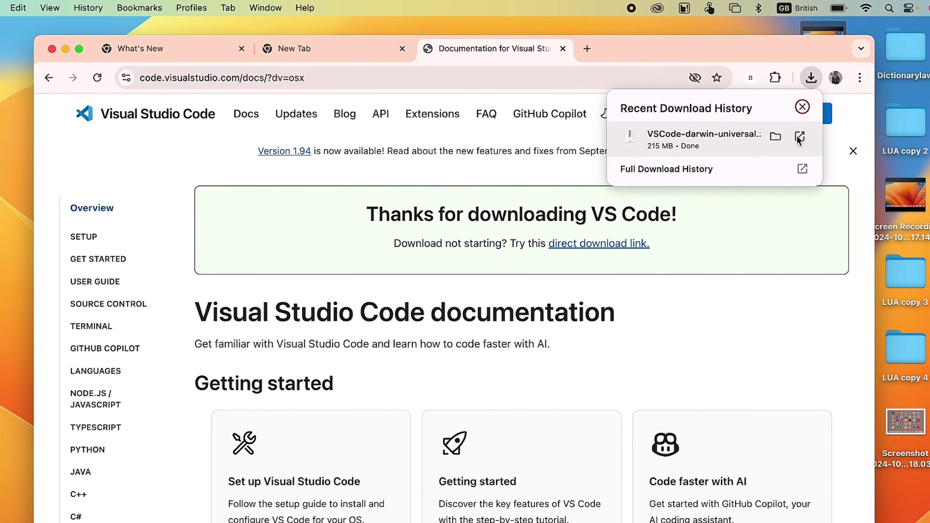
click(799, 138)
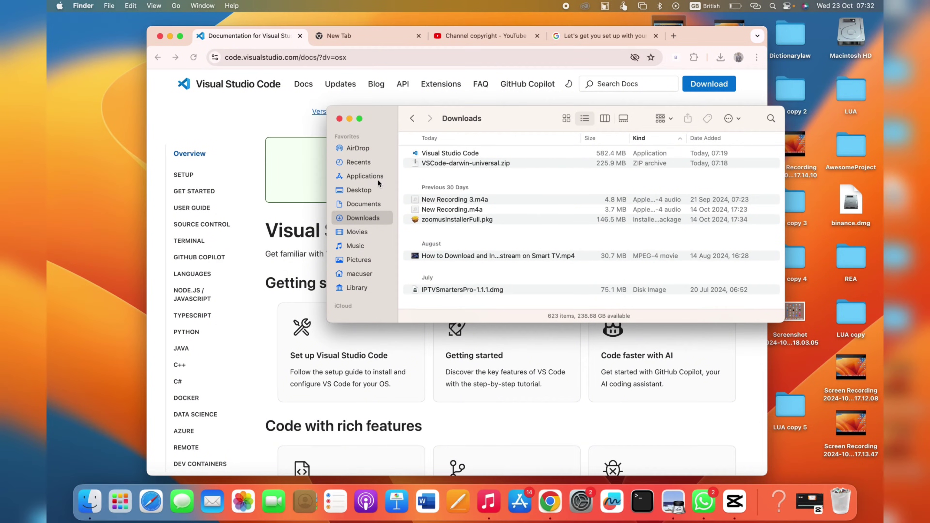
- Copy the Visual Studio Code app from Downloads and paste it into Applications
click(488, 151)
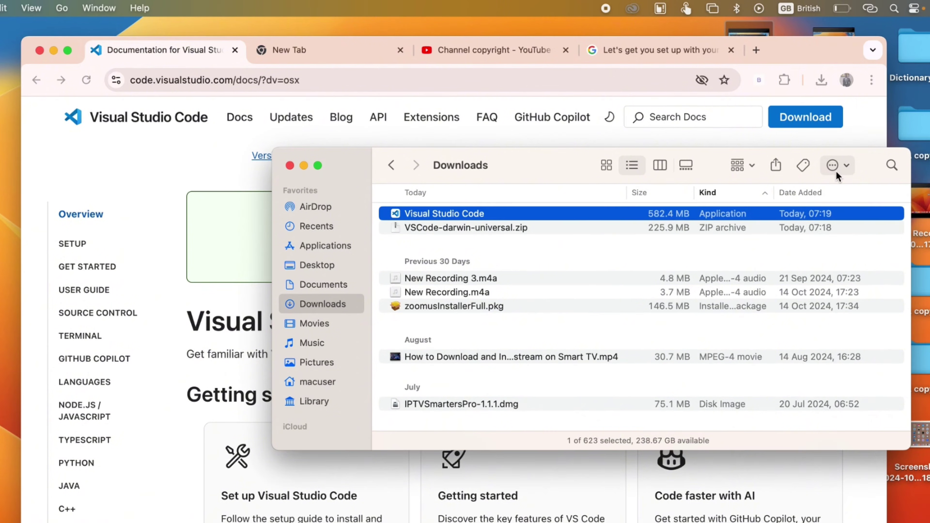
click(838, 170)
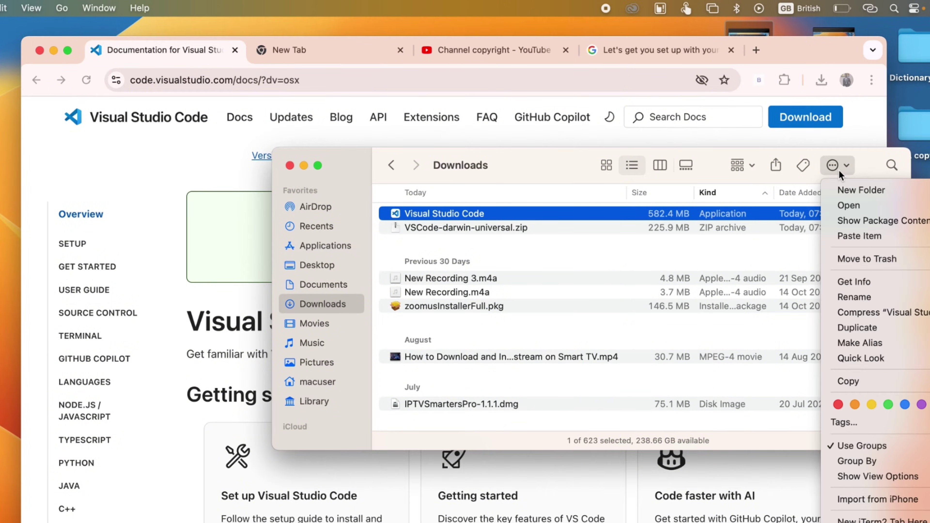
click(857, 378)
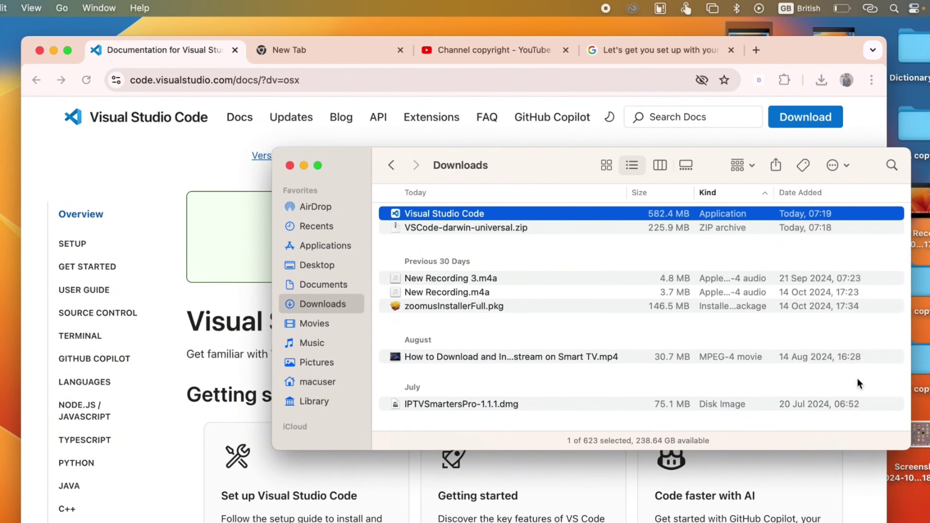
click(345, 245)
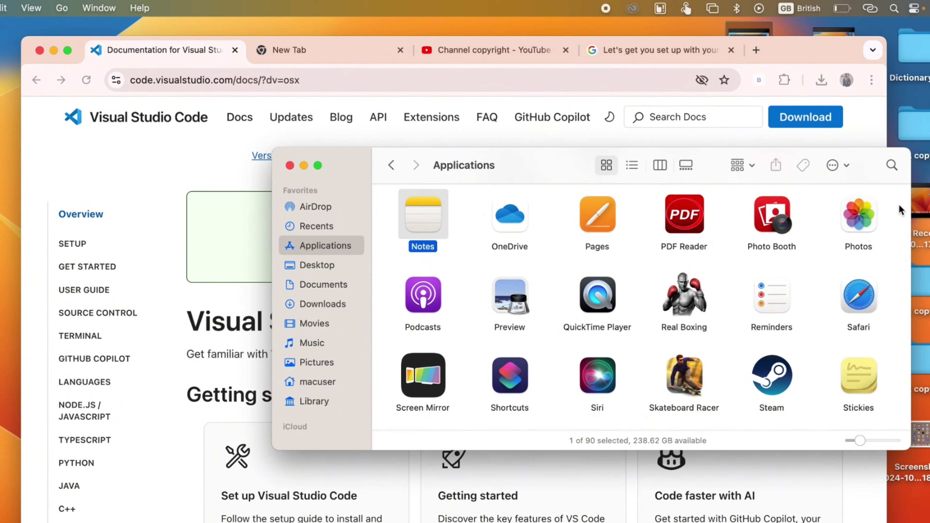
click(839, 160)
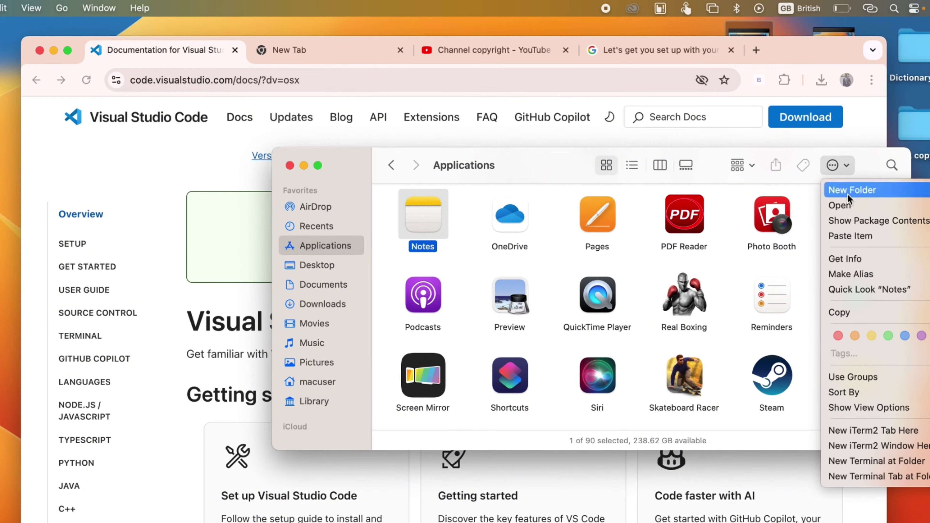
click(851, 236)
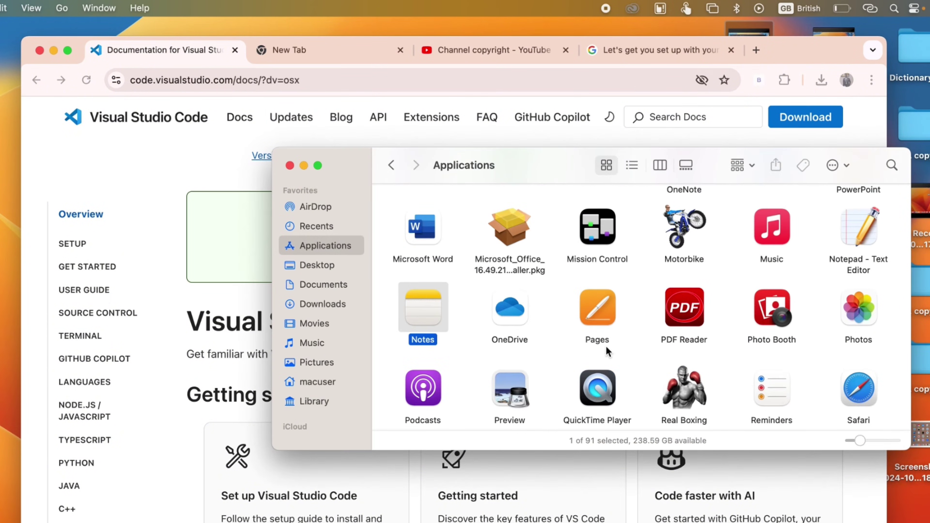
scroll(606, 346, down, 8)
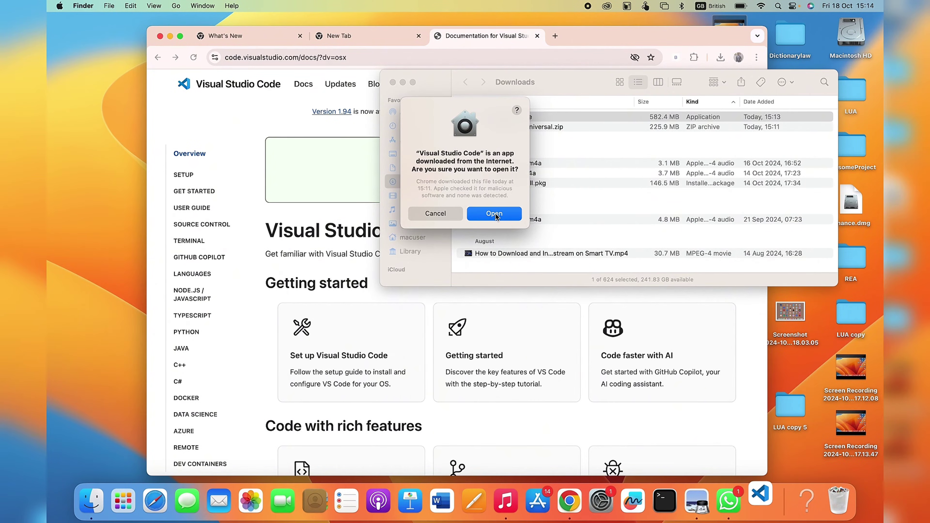
- Confirm opening the downloaded Visual Studio Code app in the macOS security prompt
click(495, 214)
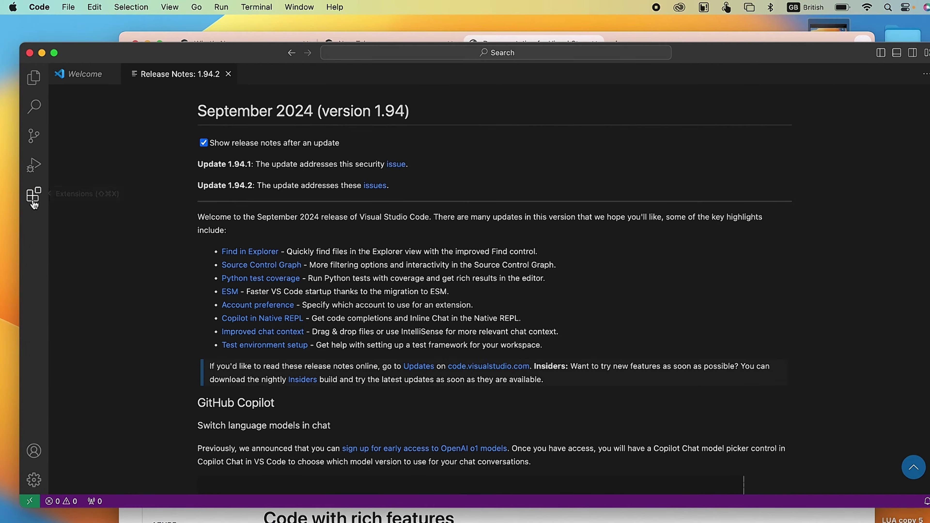
- Open the Extensions view and look through the Installed and Recommended lists
click(33, 198)
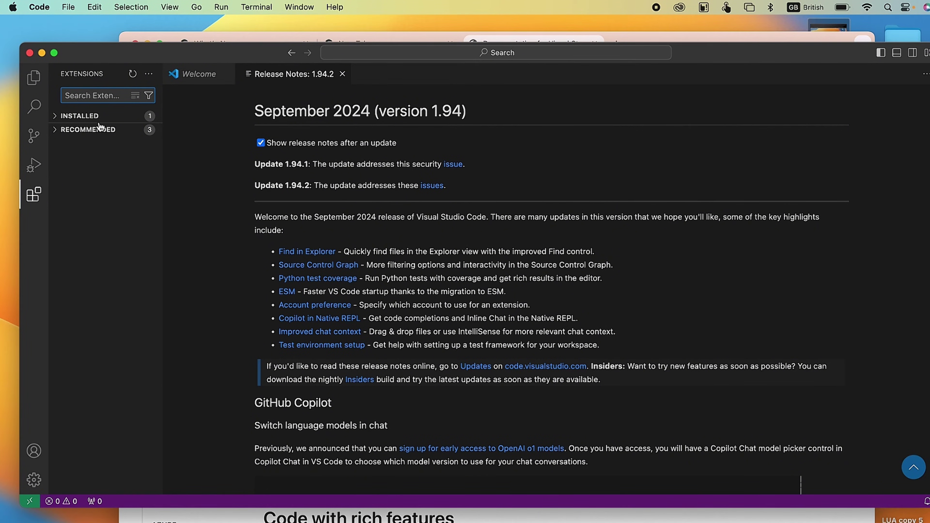
click(78, 117)
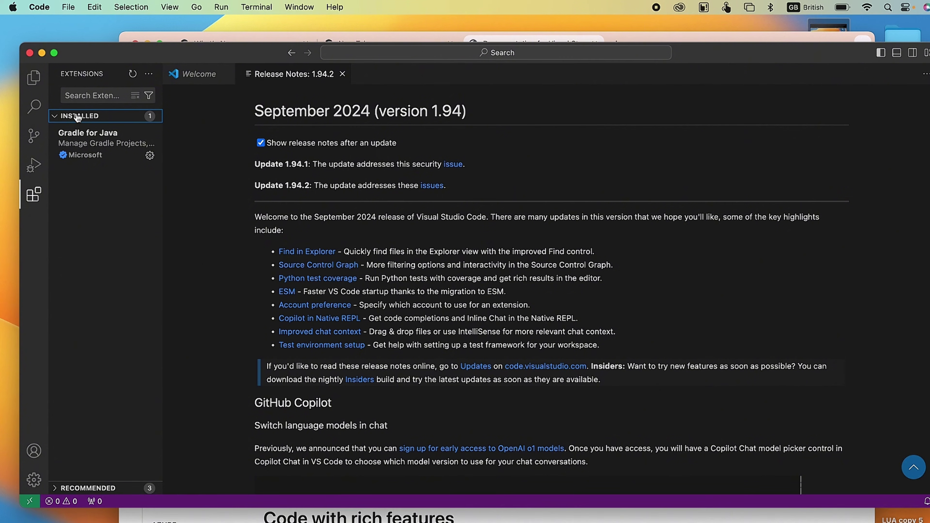
click(77, 117)
click(90, 132)
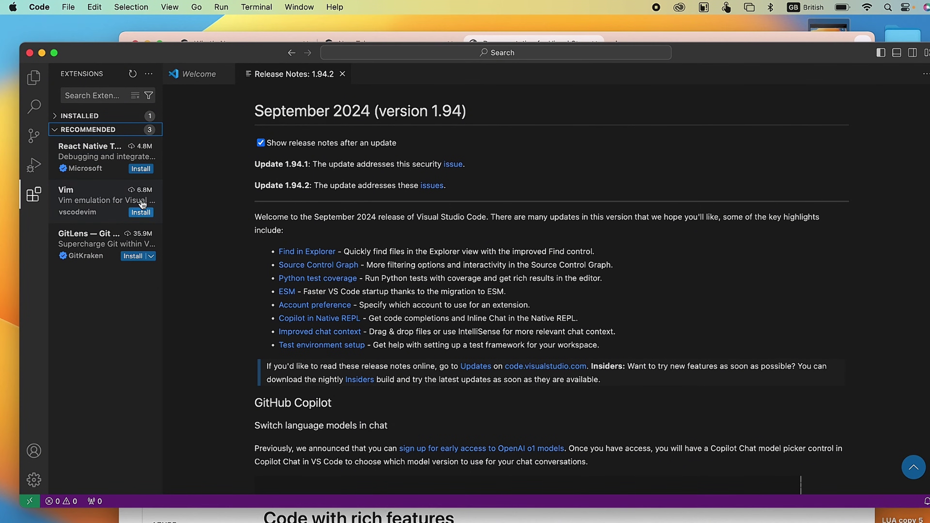
- Search extensions for 'pytho' and install the Python Extension Pack
click(96, 95)
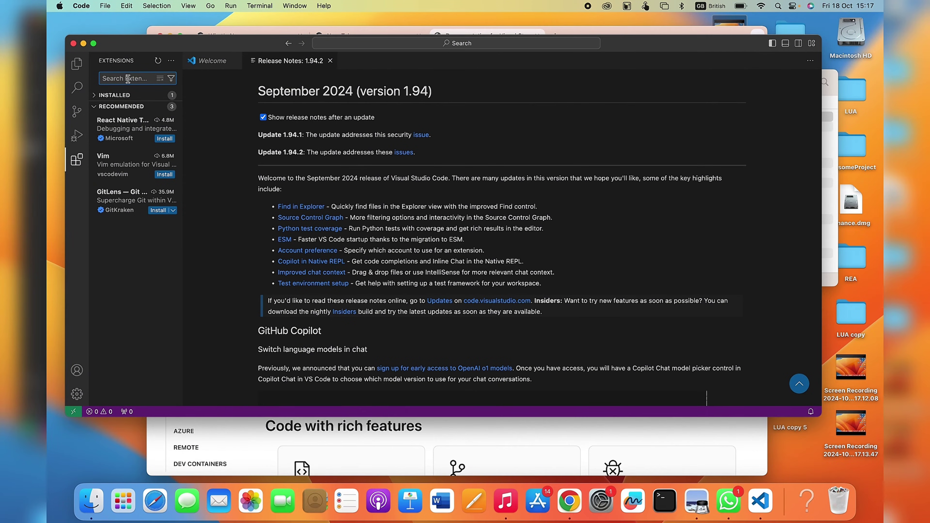
text(pytho)
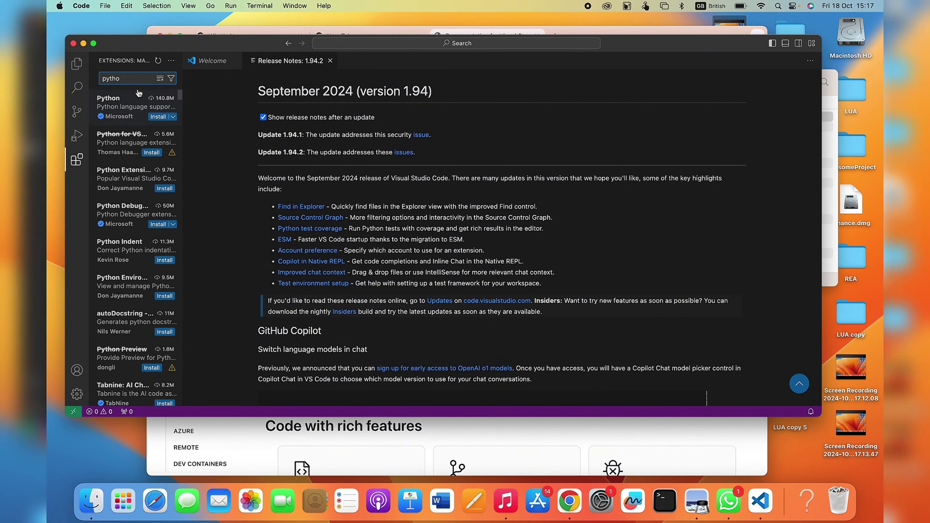
scroll(139, 162, down, 5)
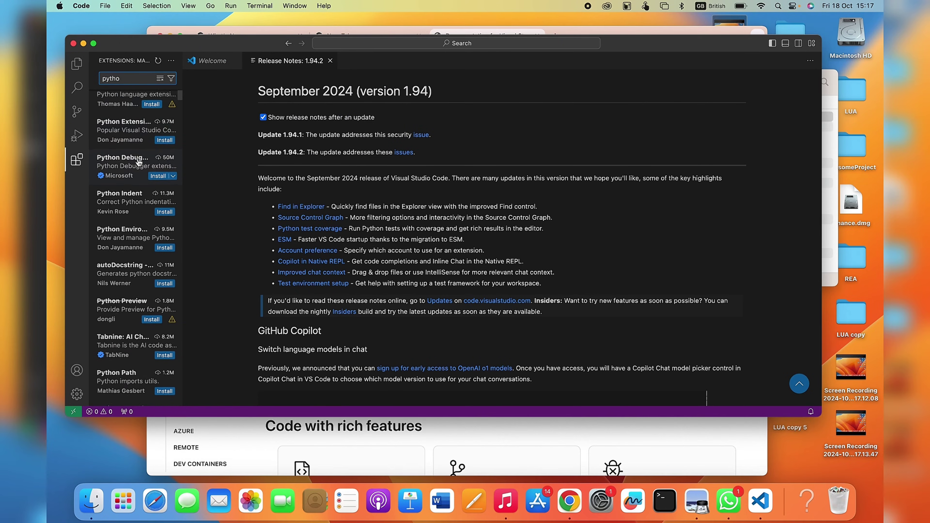
scroll(139, 162, up, 5)
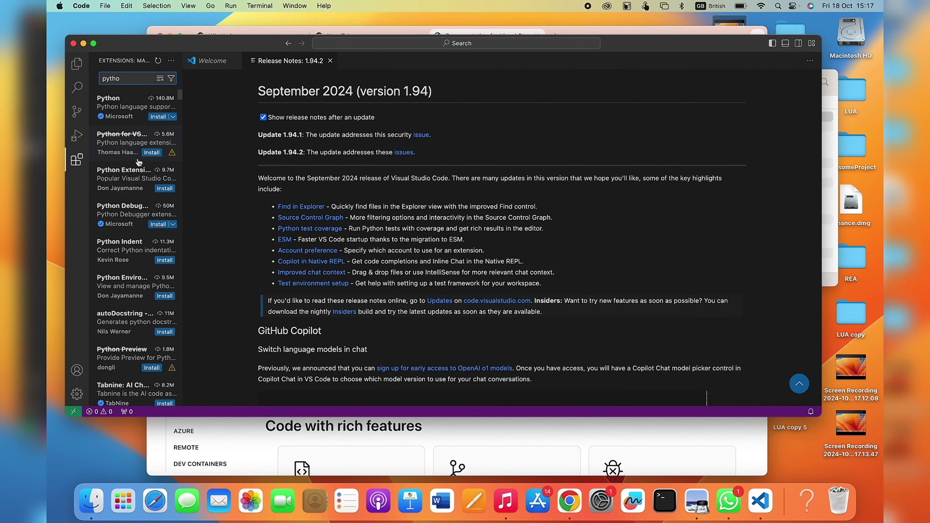
click(139, 172)
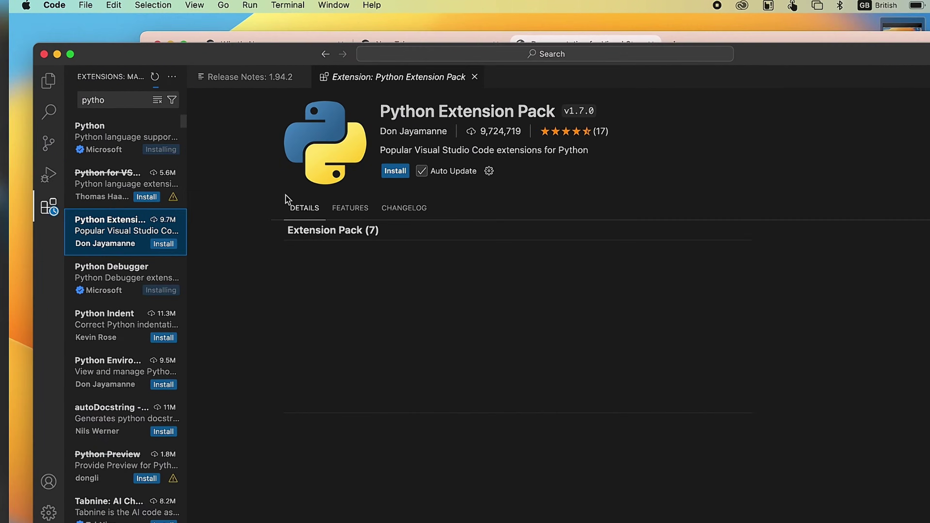
click(395, 170)
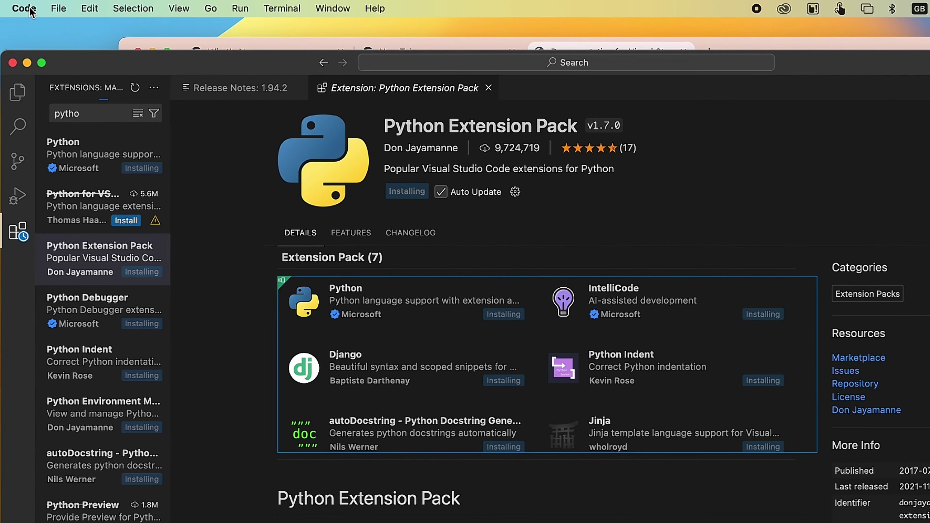
- Open Settings from the Code menu and scroll through the Text Editor section
click(86, 6)
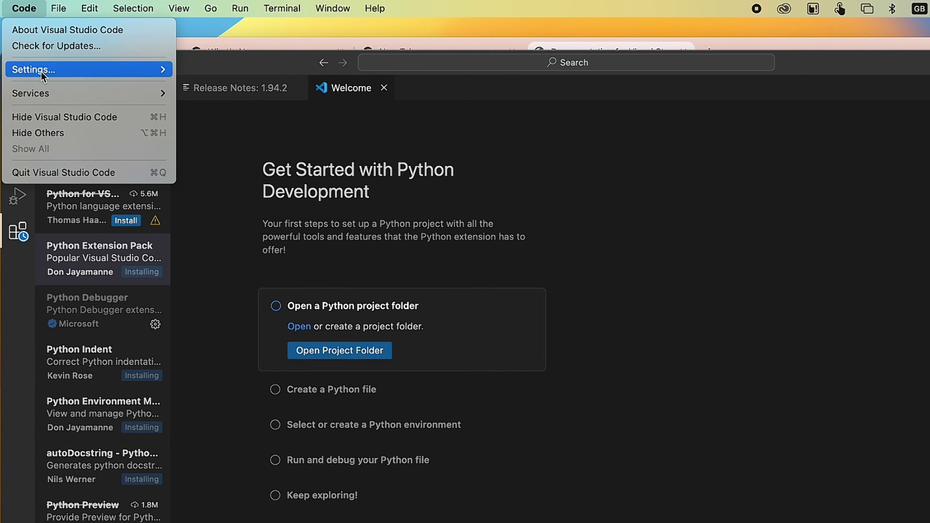
mouse_move(33, 70)
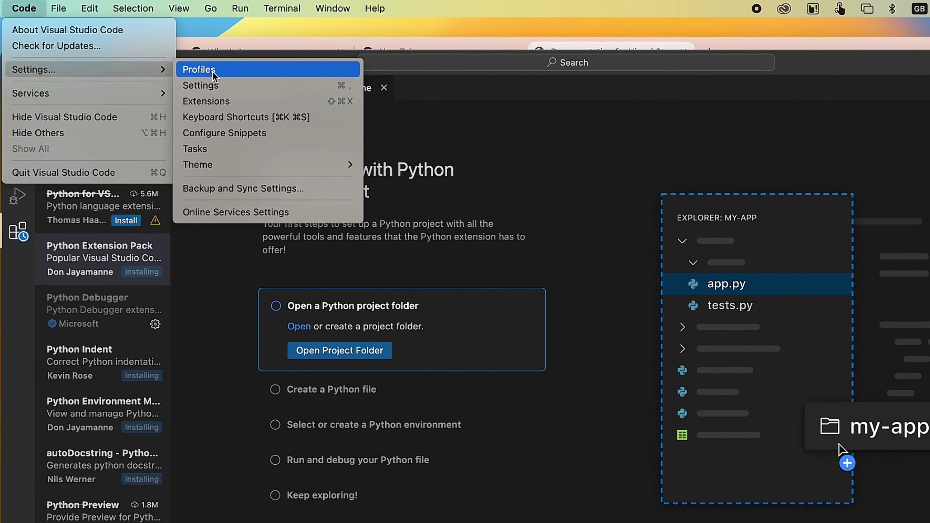
click(221, 86)
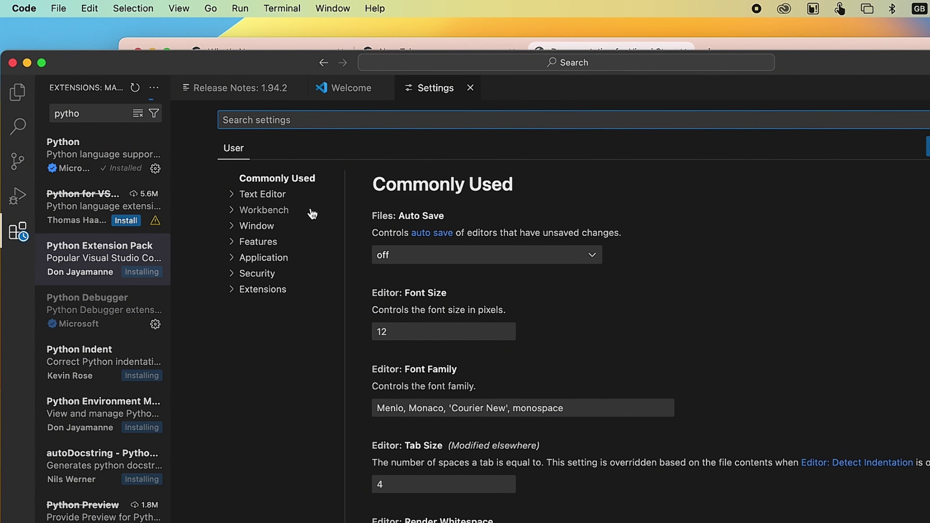
click(287, 196)
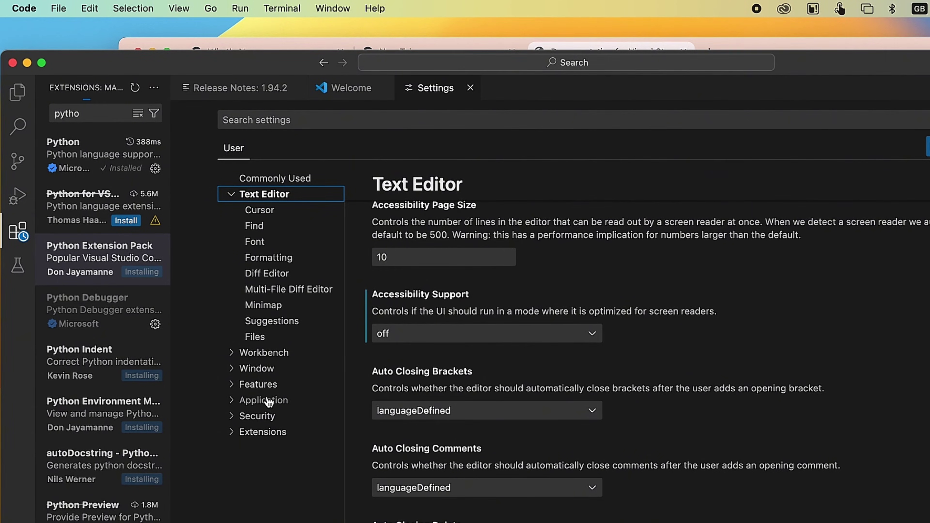
scroll(695, 312, down, 10)
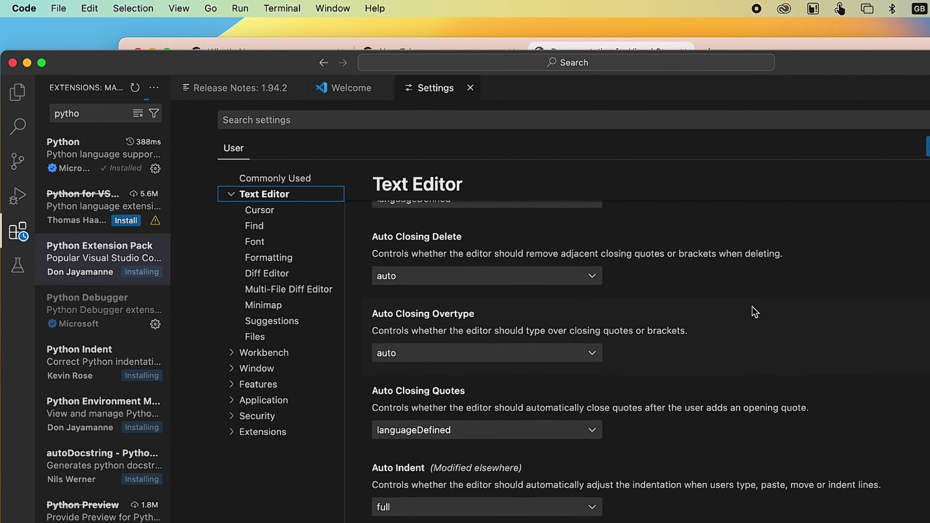
scroll(751, 306, down, 5)
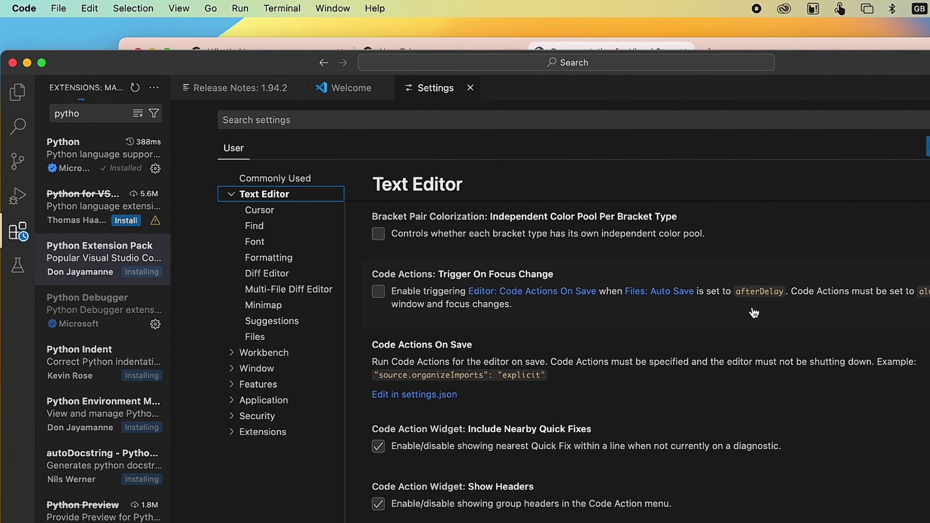
scroll(752, 307, up, 15)
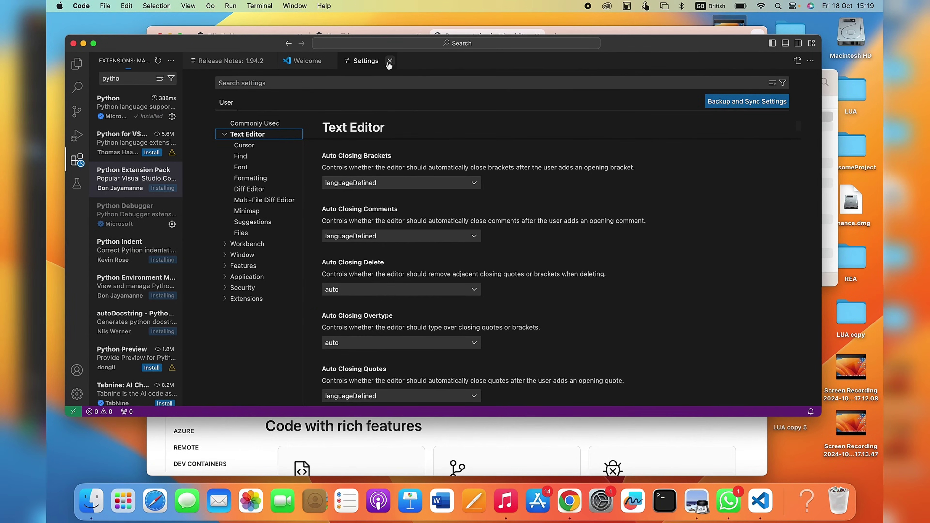
- Close the Settings, Welcome and Release Notes tabs and show the empty Explorer
click(470, 87)
click(329, 61)
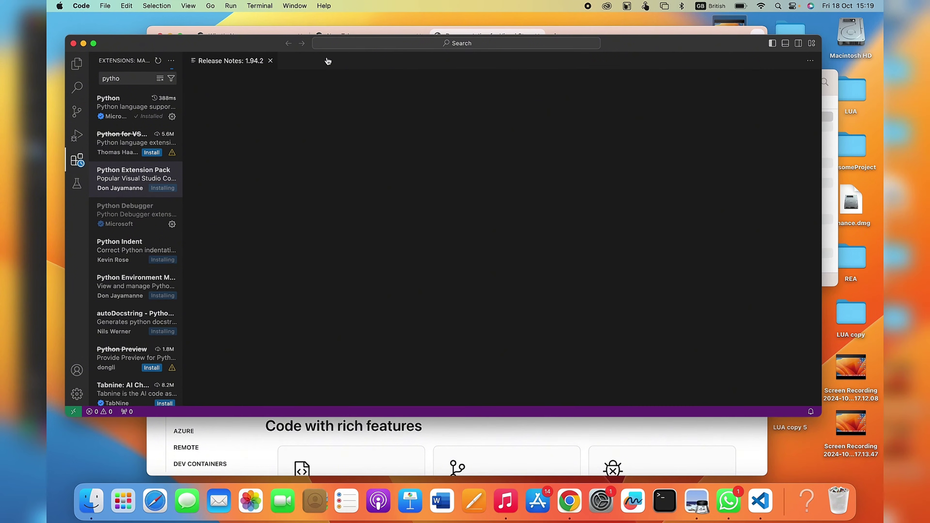
click(271, 61)
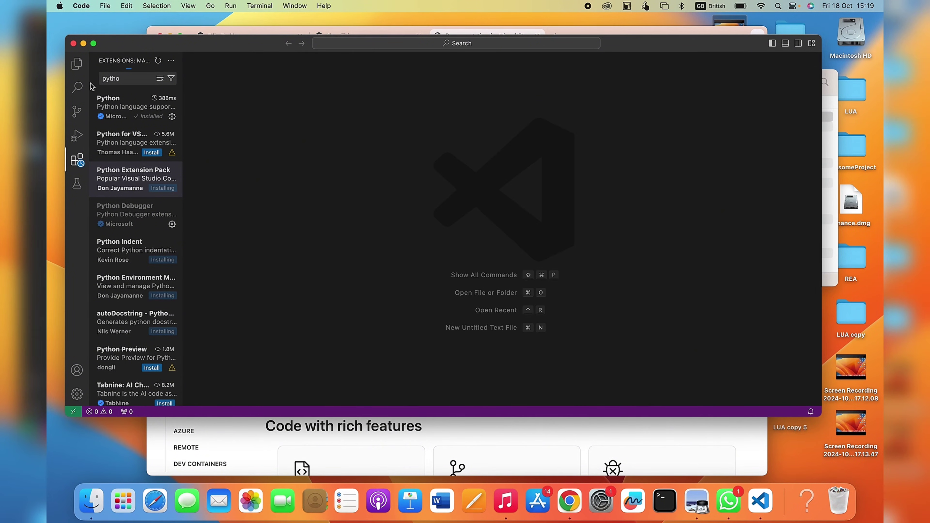
click(76, 66)
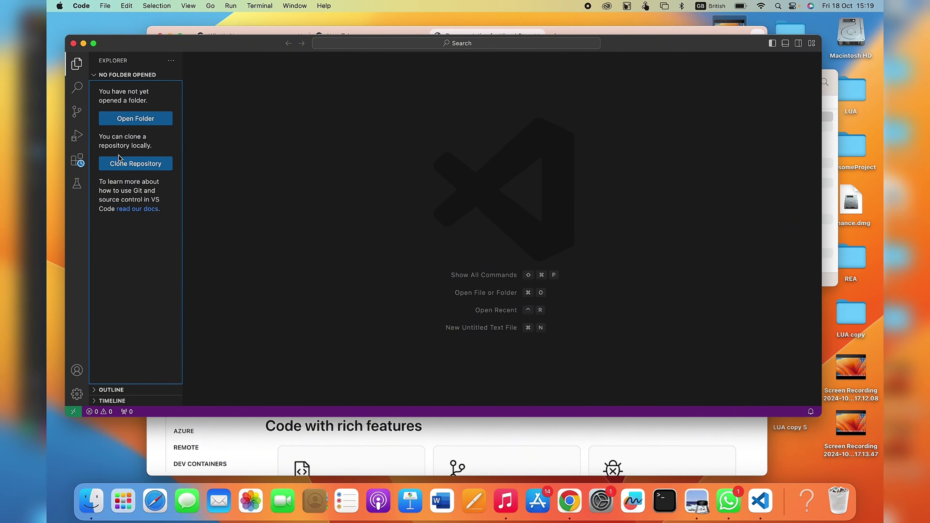
- Open the Evidenceapp folder, found in the dialog's 2022 group, as the workspace
click(139, 123)
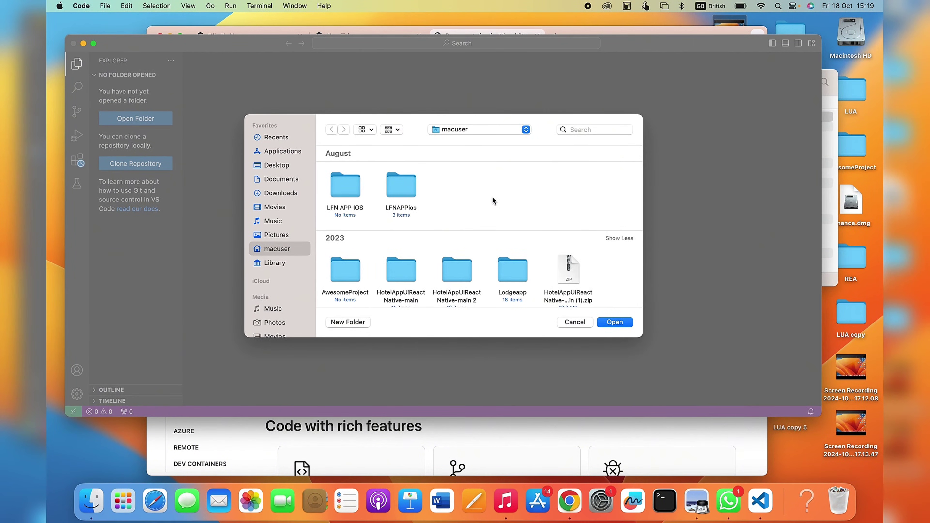
scroll(492, 201, down, 5)
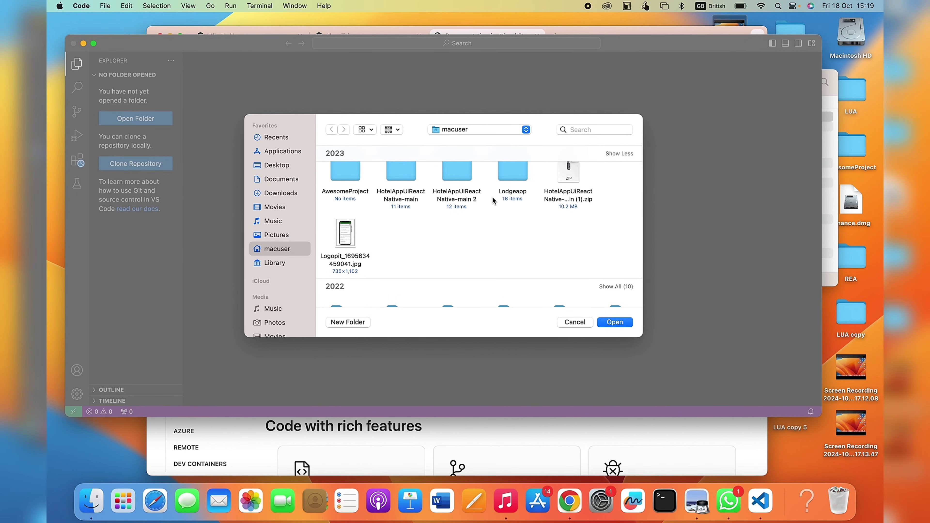
scroll(492, 200, down, 5)
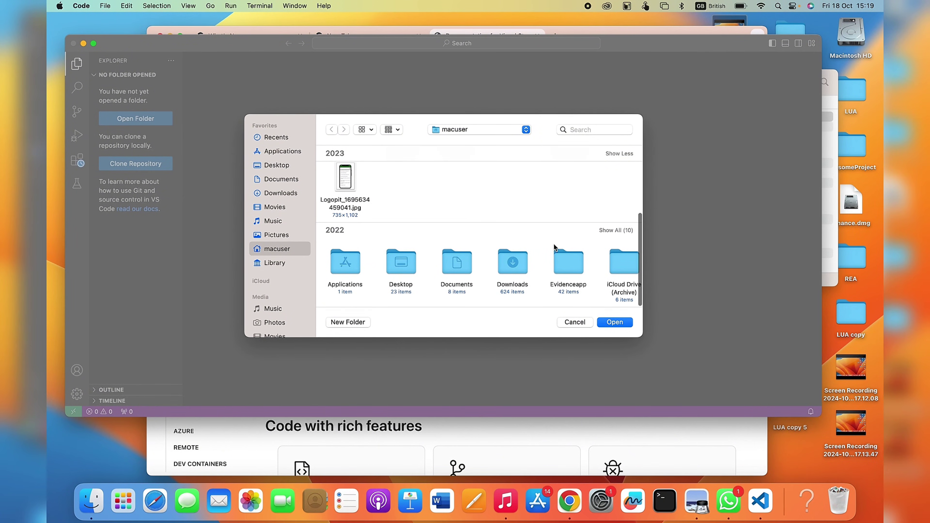
click(566, 266)
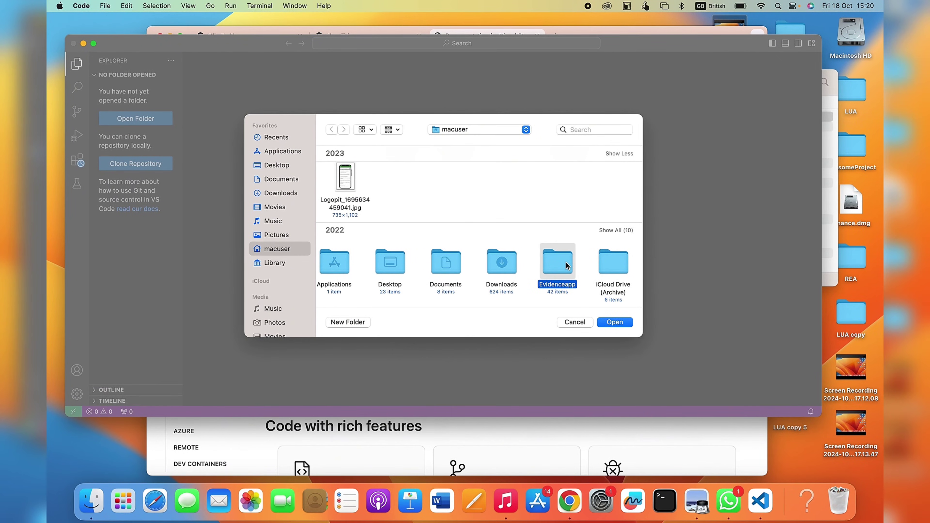
click(615, 322)
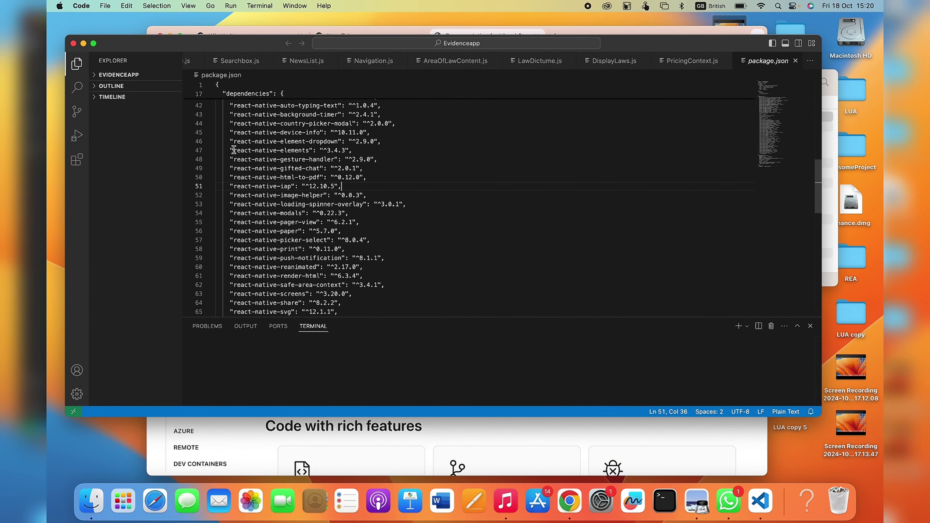
- Expand and scroll the EVIDENCEAPP file tree, then move through Search to Run and Debug
click(118, 77)
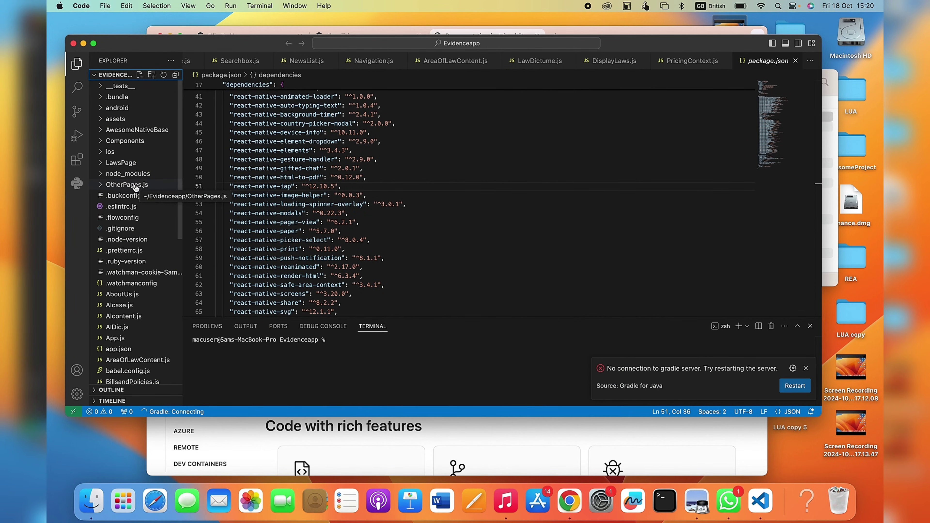
scroll(136, 187, down, 10)
scroll(135, 187, up, 7)
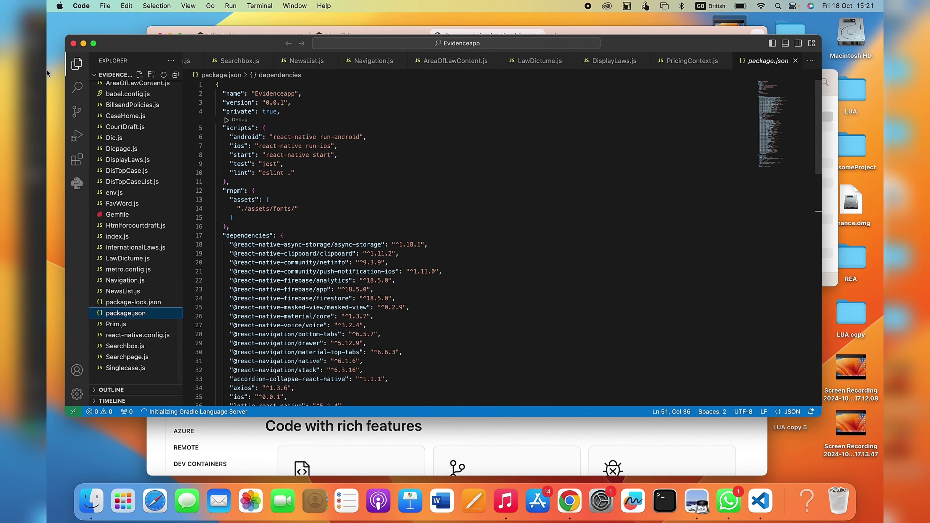
click(78, 88)
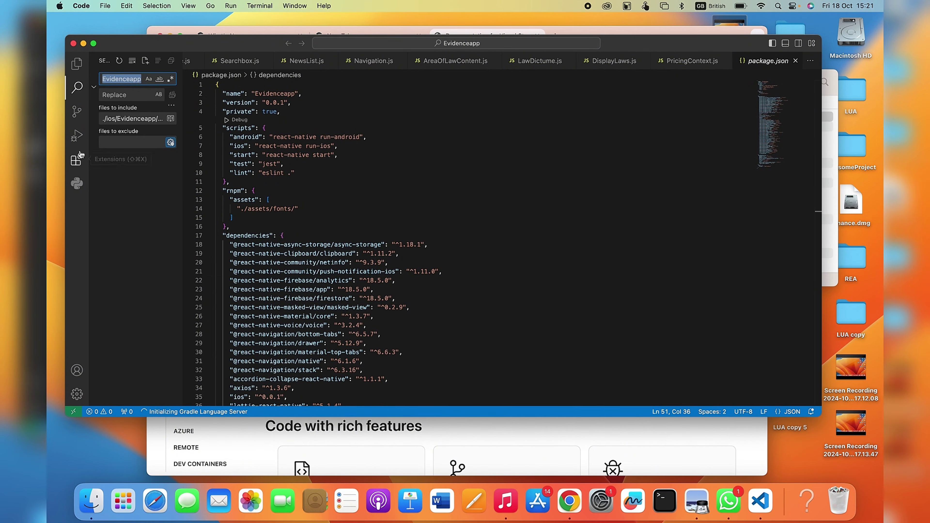
click(77, 137)
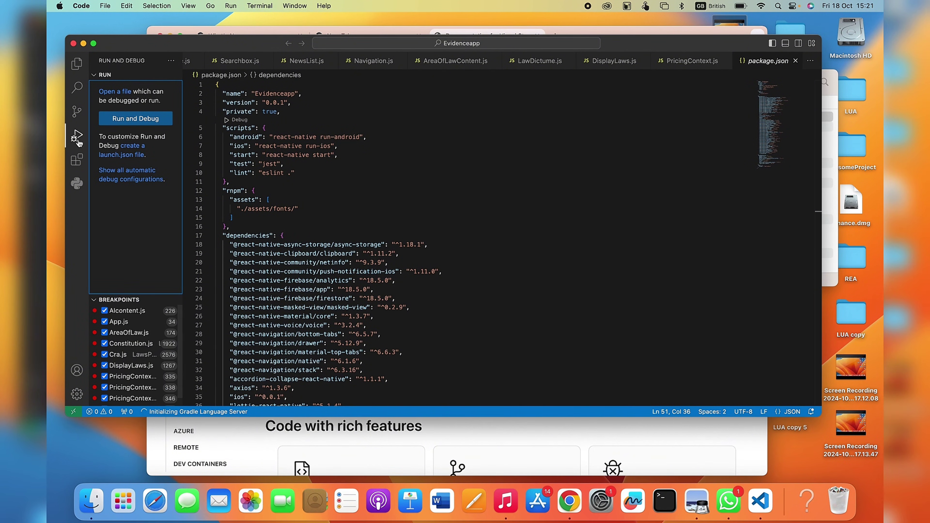